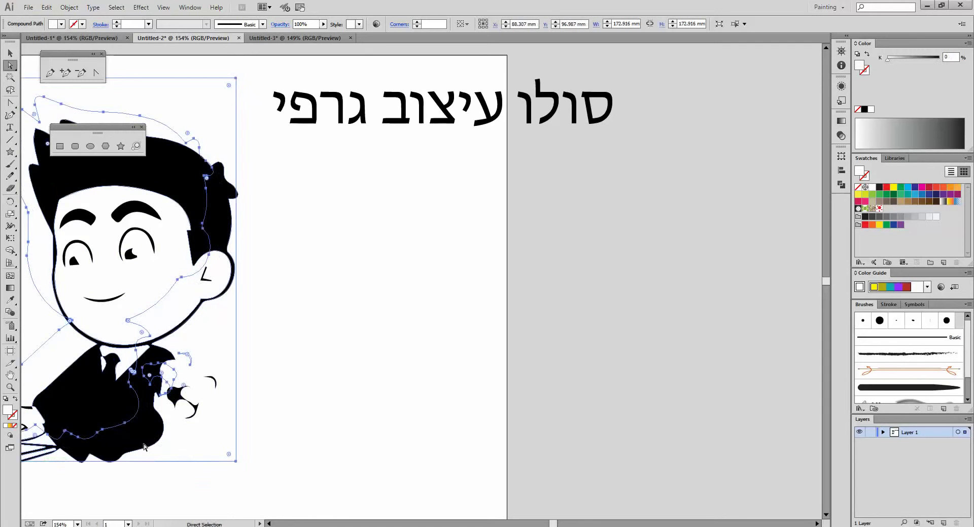
Reshape the lower edge of the character's black jacket by moving its anchor point with Direct Selection
left_click(144, 447)
left_click_drag(181, 494, 147, 442)
left_click_drag(147, 447, 158, 461)
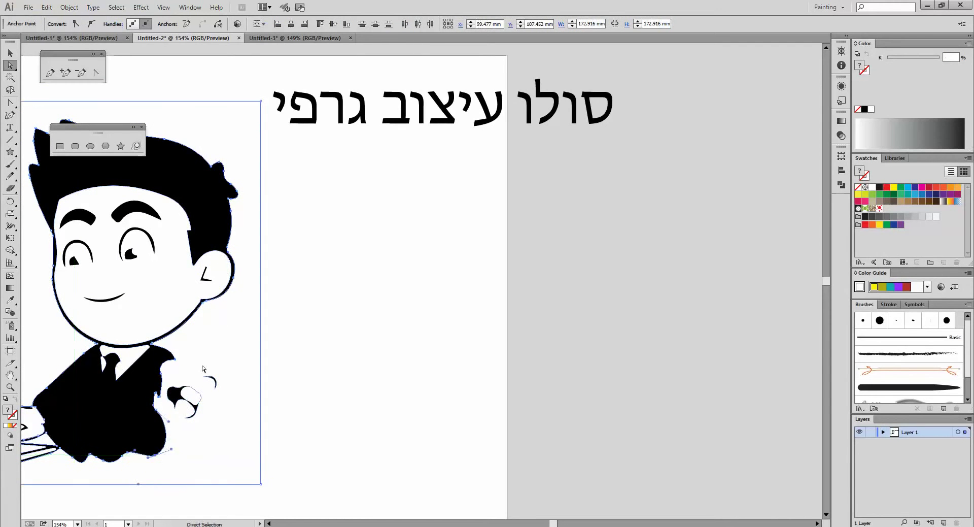
Adjust the curve handle of the face shape's anchor point beside the ear, and undo the accidental move of the black outline
left_click(196, 274)
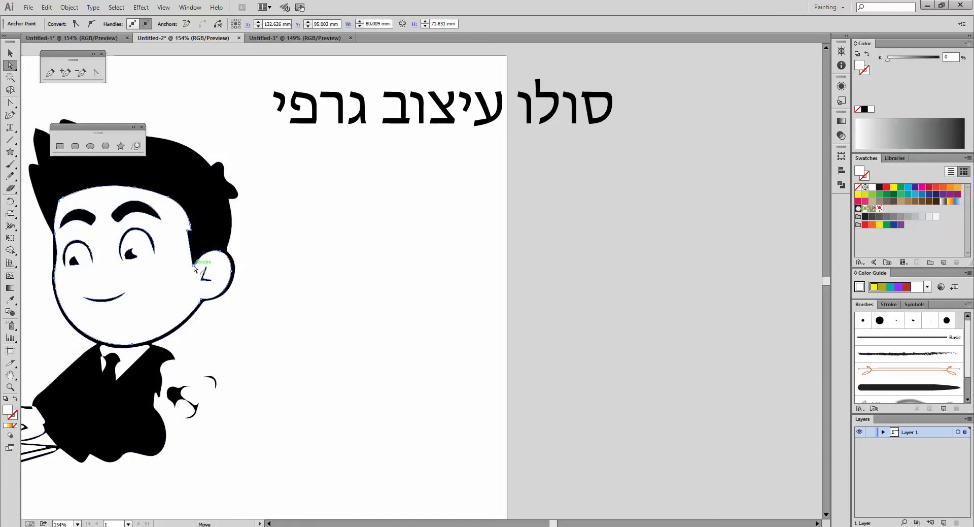
left_click(194, 264)
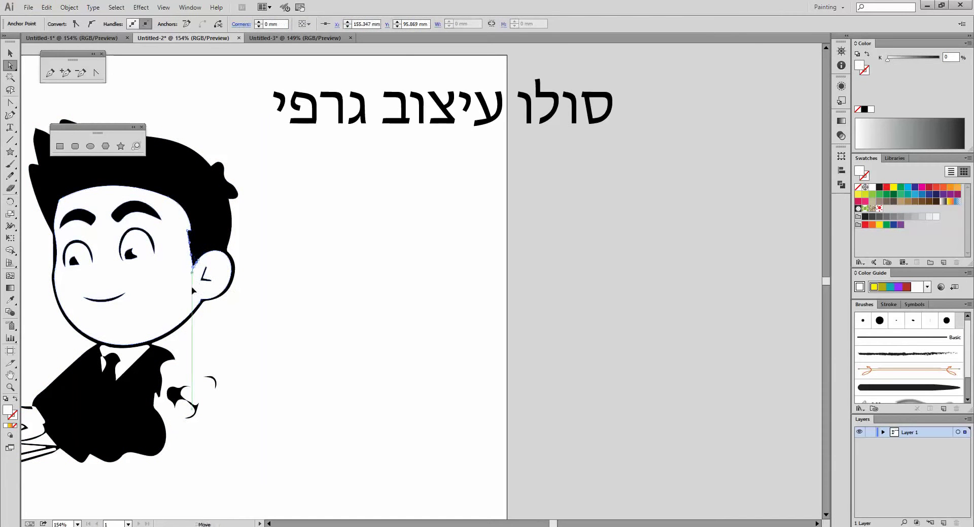
left_click_drag(192, 289, 193, 297)
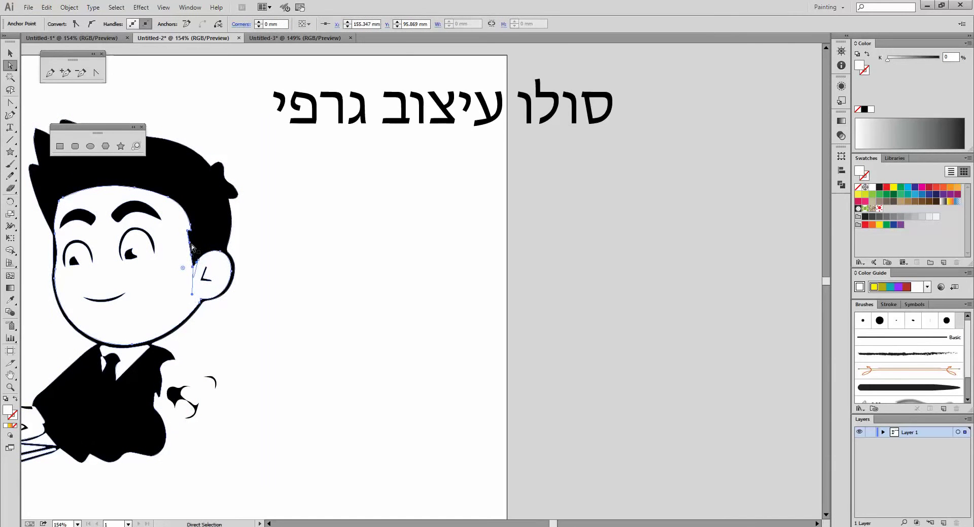
left_click_drag(191, 247, 207, 247)
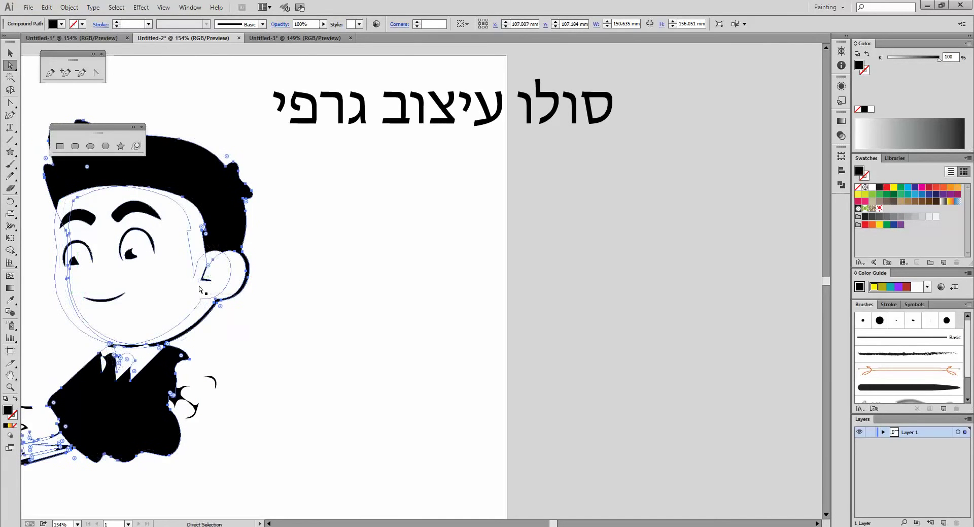
key("ctrl+z")
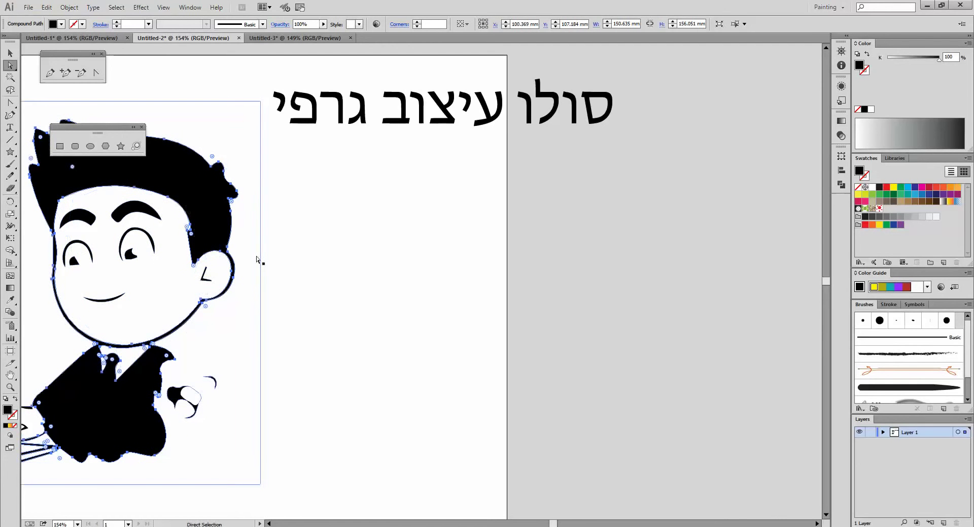
Draw a closed wavy shape about 53 by 99 mm with the Pen tool in the empty area beside the character
left_click(50, 74)
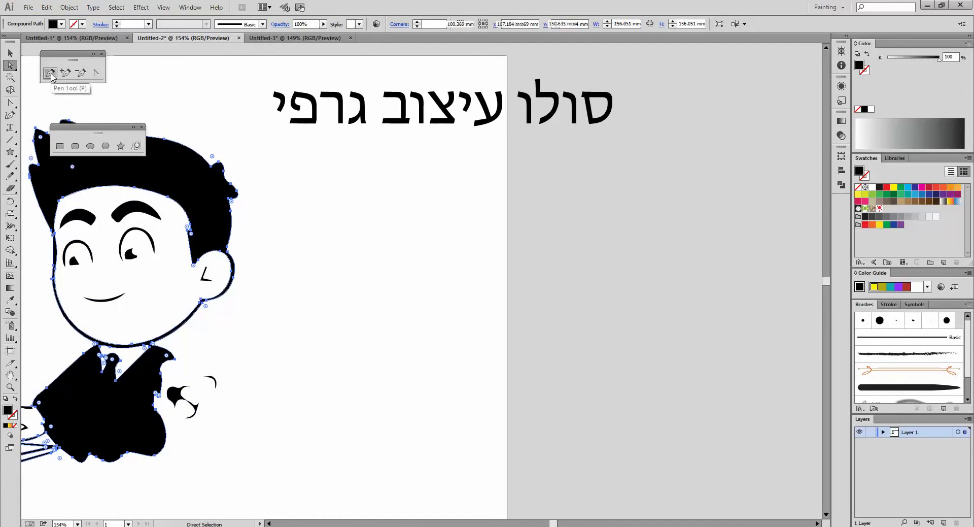
left_click_drag(454, 192, 464, 196)
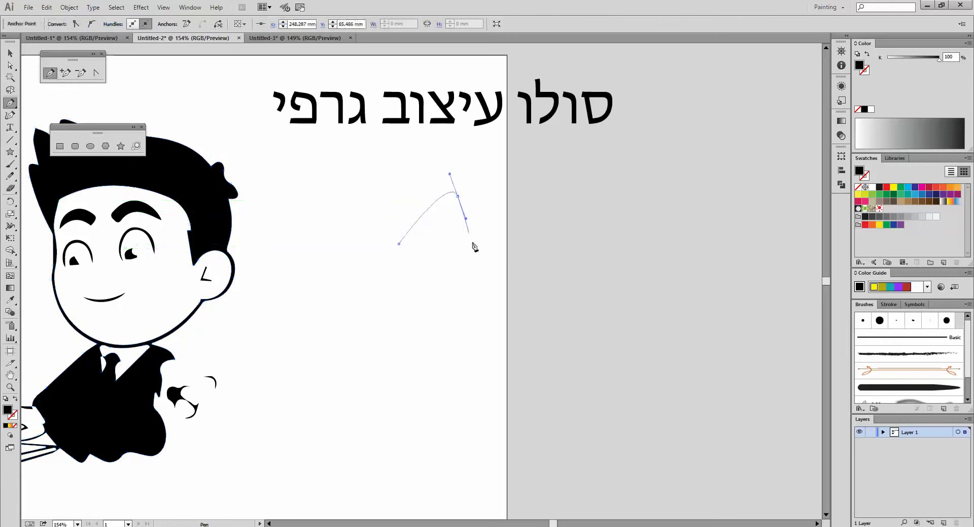
left_click_drag(466, 265, 459, 316)
left_click_drag(417, 356, 428, 361)
left_click_drag(392, 411, 396, 409)
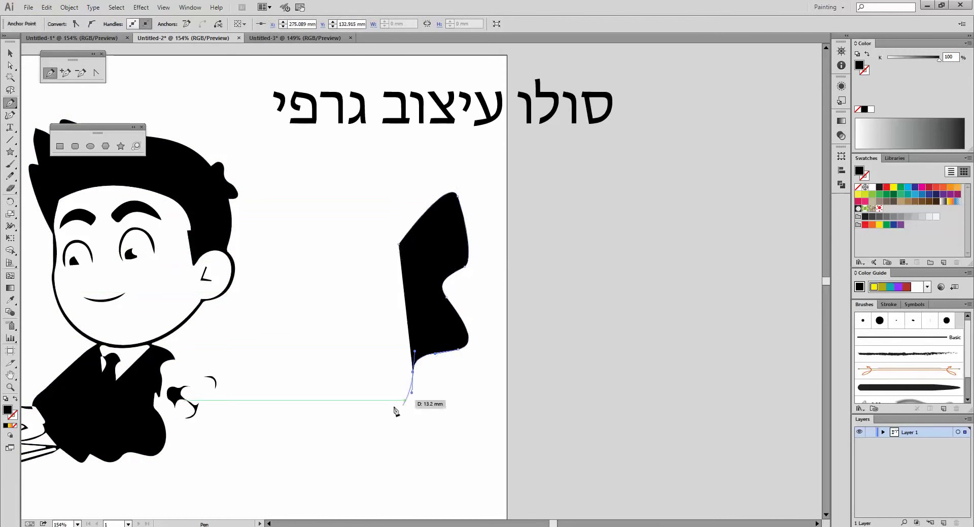
left_click_drag(364, 344, 392, 328)
left_click_drag(424, 297, 399, 244)
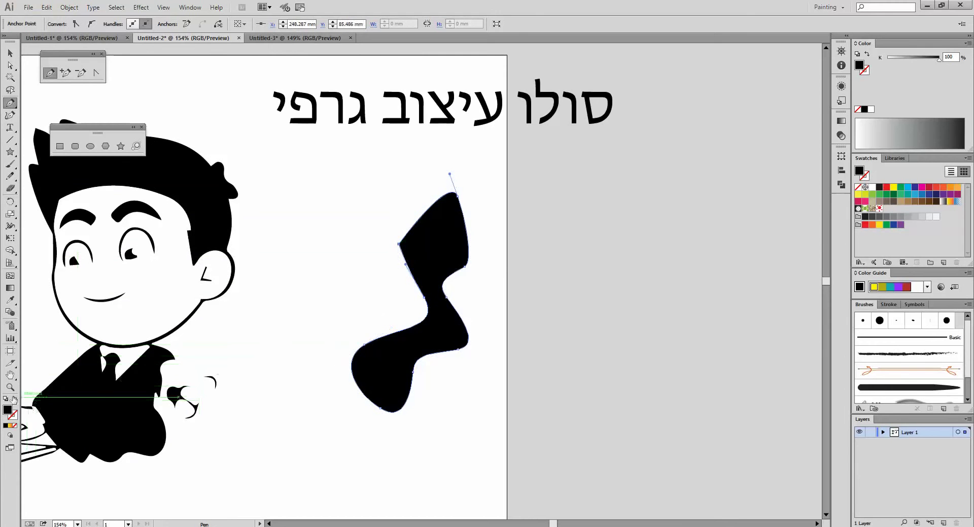
Apply the default white fill and black stroke to the wavy shape and move it off the artboard
key("d")
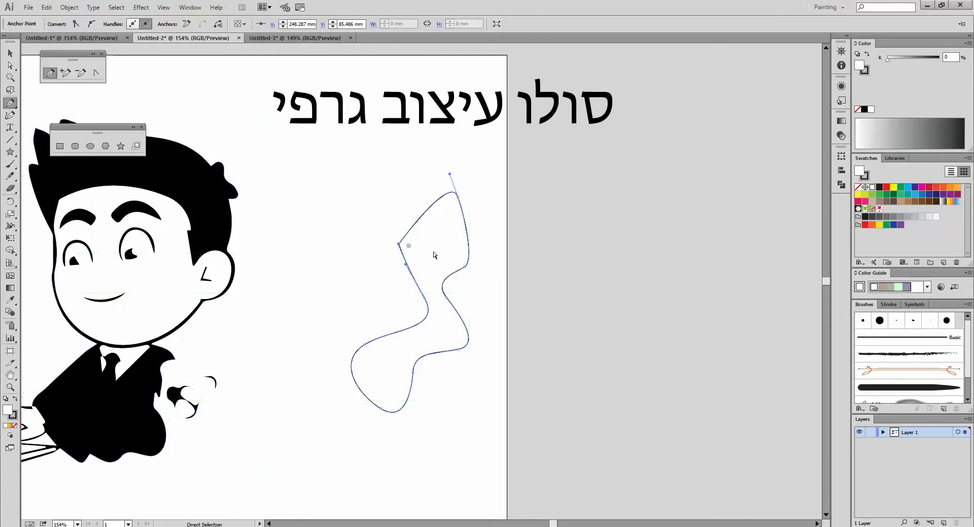
mouse_move(435, 254)
left_mouse_down()
mouse_move(612, 242)
mouse_move(647, 213)
left_mouse_up()
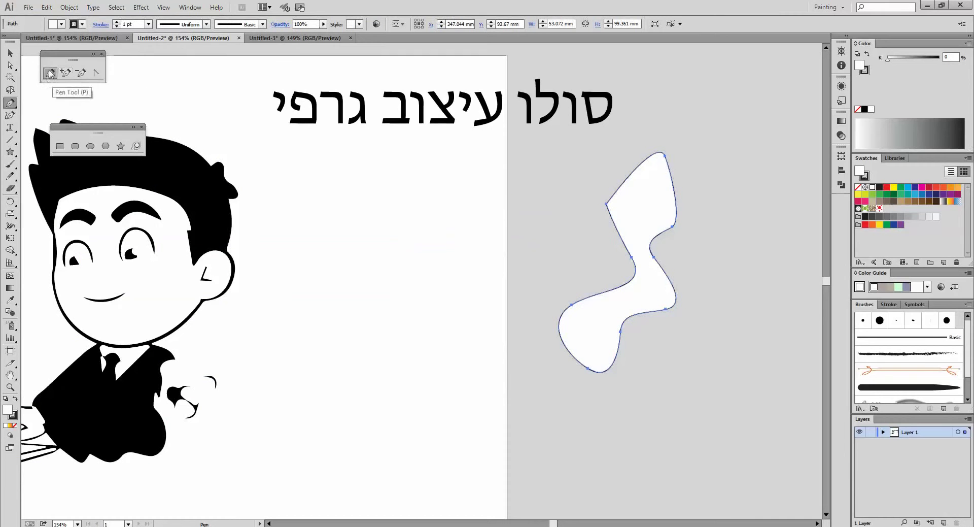
Draw a second closed zigzag band with a hooked upper end with the Pen tool in the cleared artboard area
left_click(376, 223)
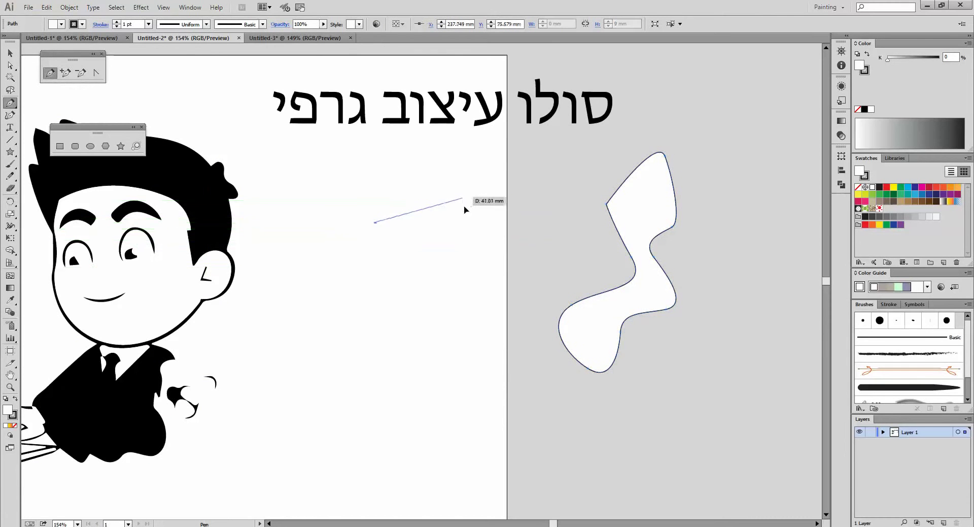
left_click_drag(463, 201, 459, 247)
left_click_drag(399, 282, 403, 292)
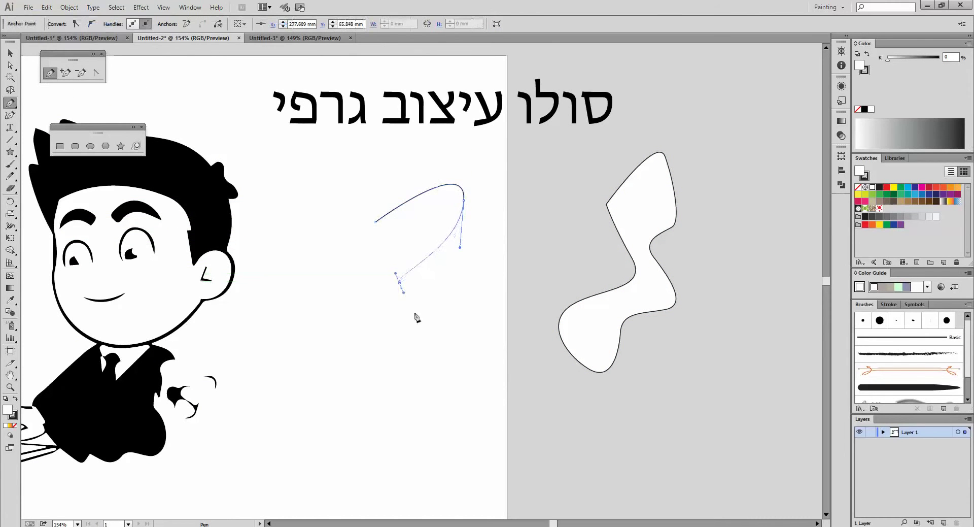
left_click(450, 376)
left_click(370, 406)
left_click_drag(364, 376, 370, 374)
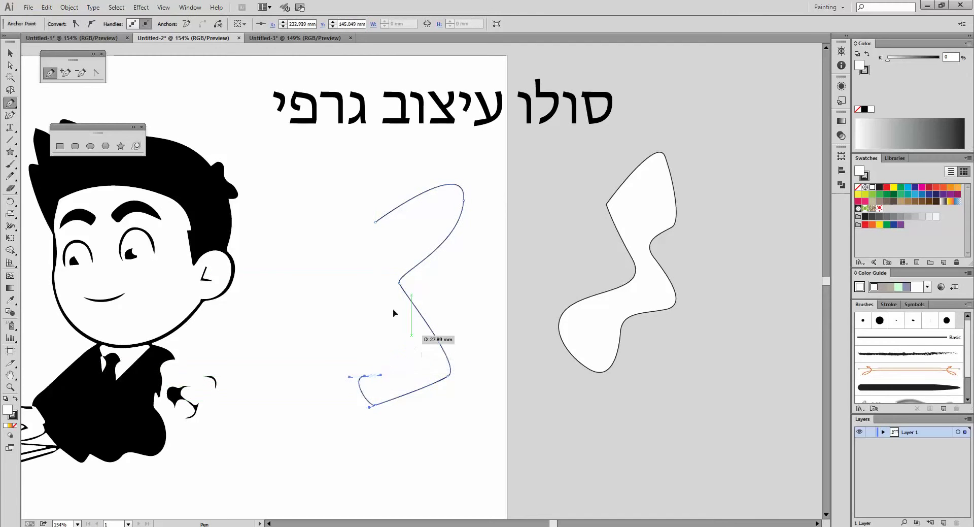
left_click_drag(372, 266, 389, 257)
left_click_drag(439, 208, 461, 207)
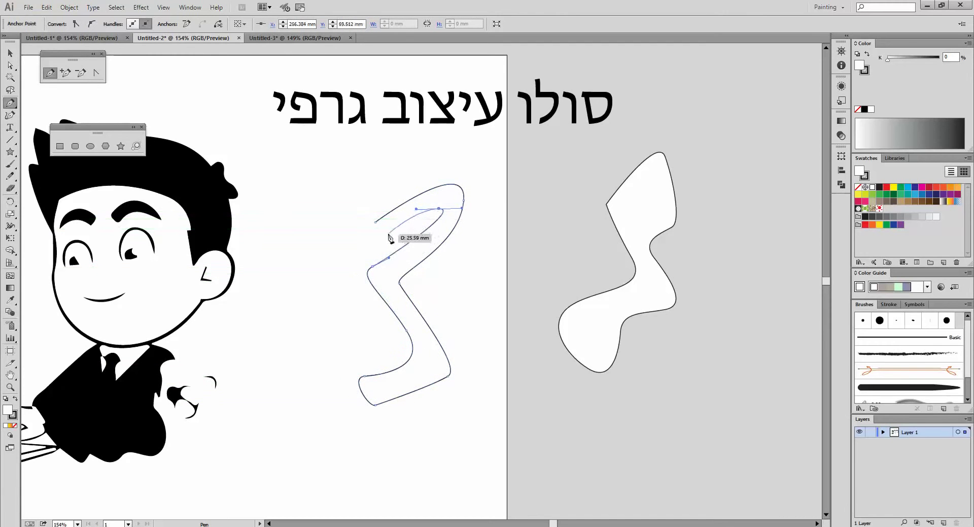
left_click(389, 233)
left_click(376, 223)
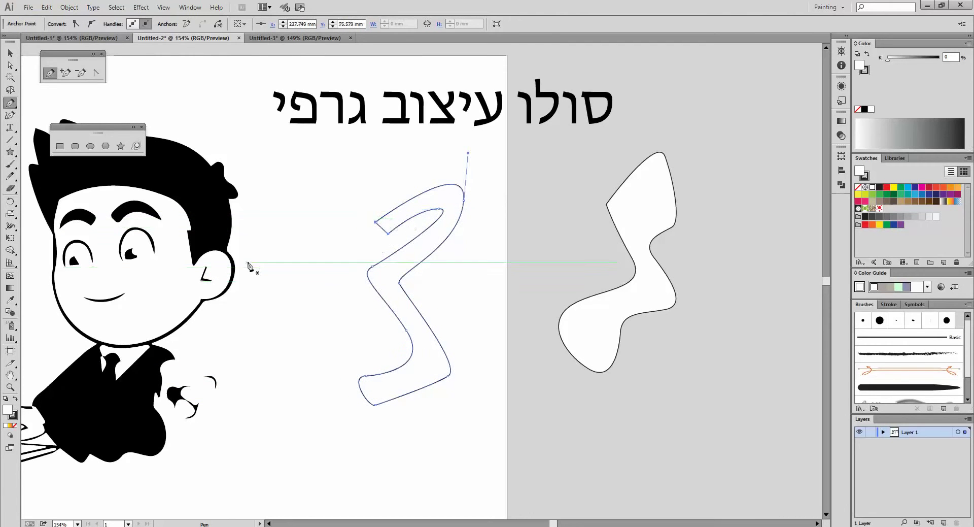
Add an anchor point on the zigzag band's upper outer edge and pull it up and outward into a rounded bulge
left_click(64, 74)
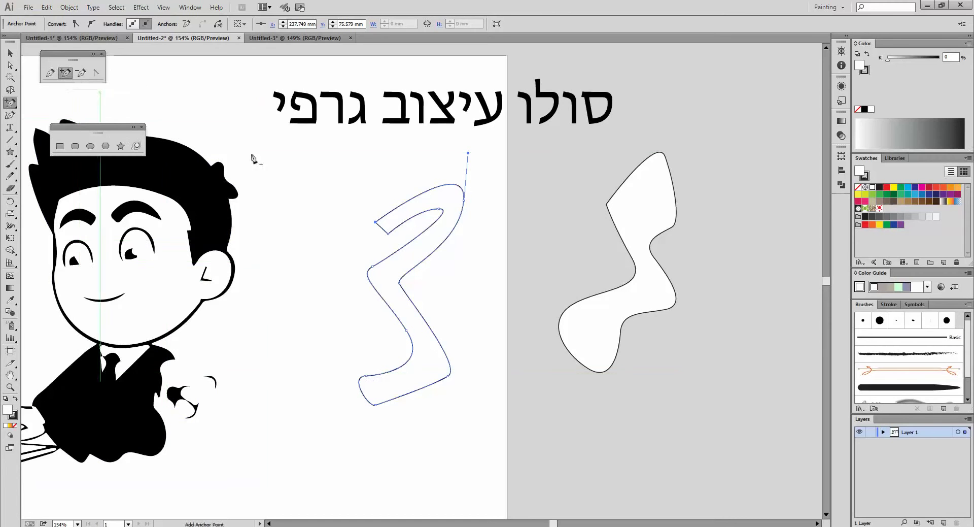
left_click(425, 192)
left_click(10, 65)
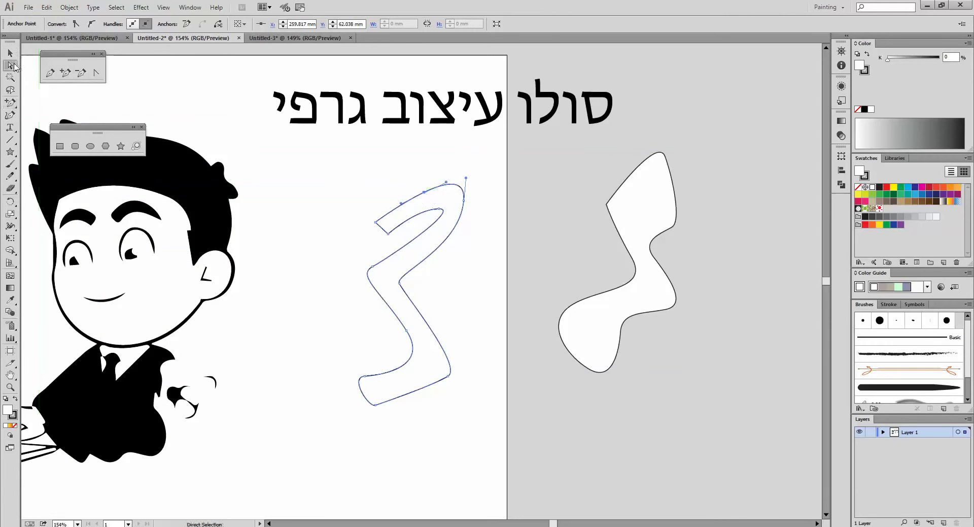
left_click_drag(425, 194, 402, 165)
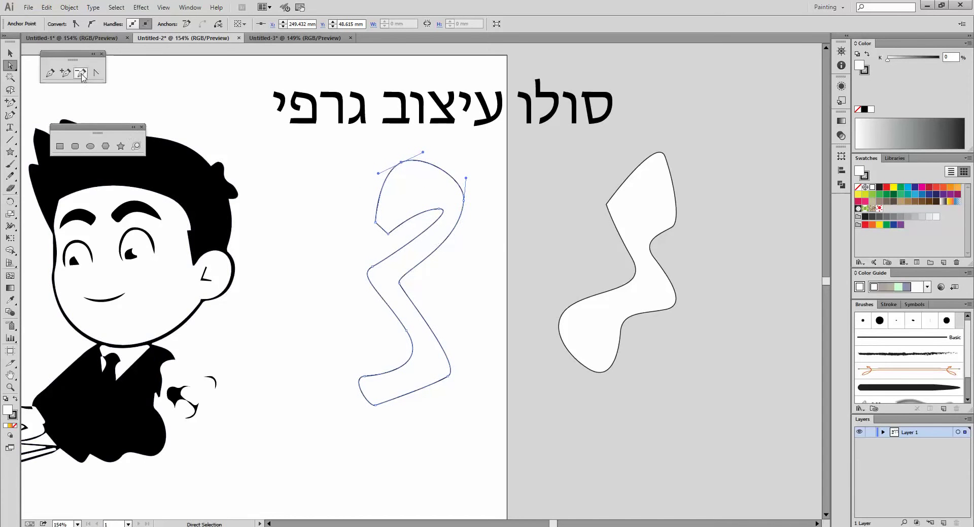
Delete the anchor point at the inner bend of the band's hooked upper end
left_click(80, 73)
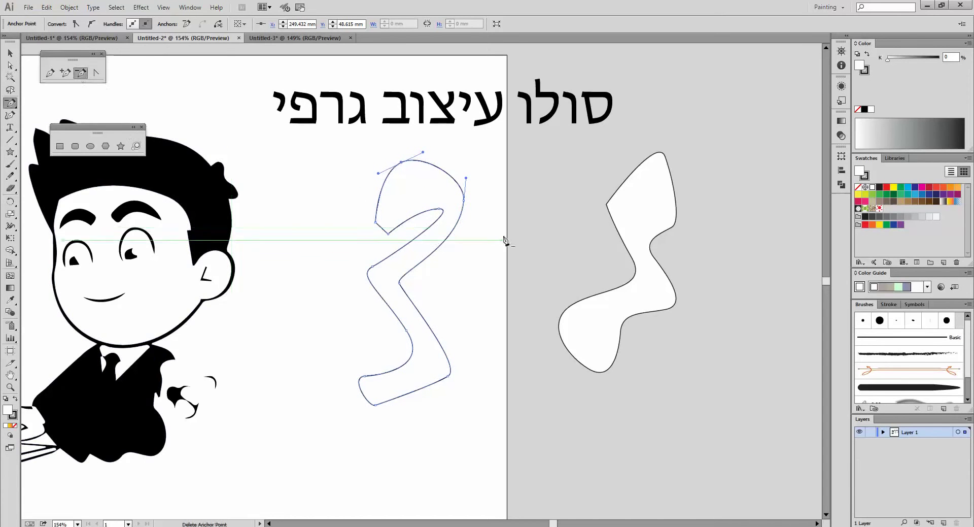
left_click(439, 209)
left_click(11, 66)
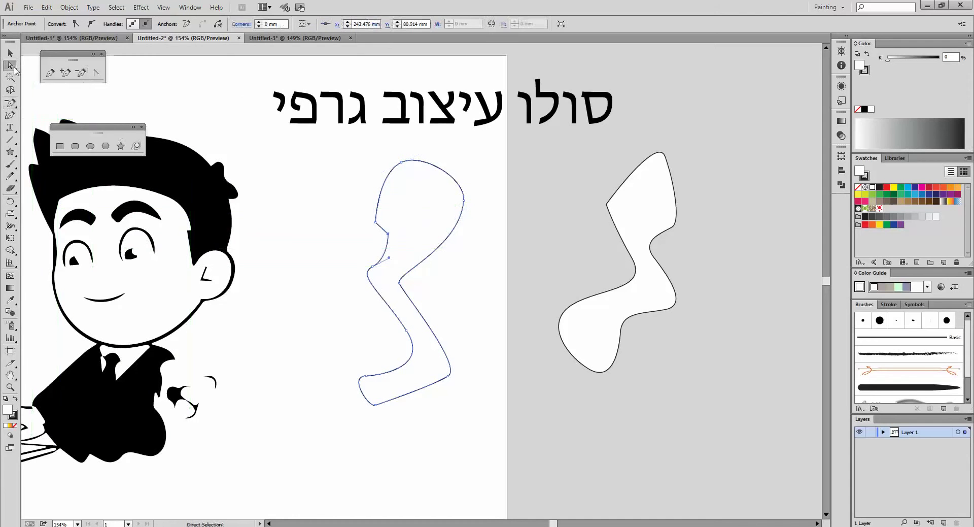
Convert the smooth anchor point on the band's upper right side to a corner and move the shape off the artboard
left_click(464, 200)
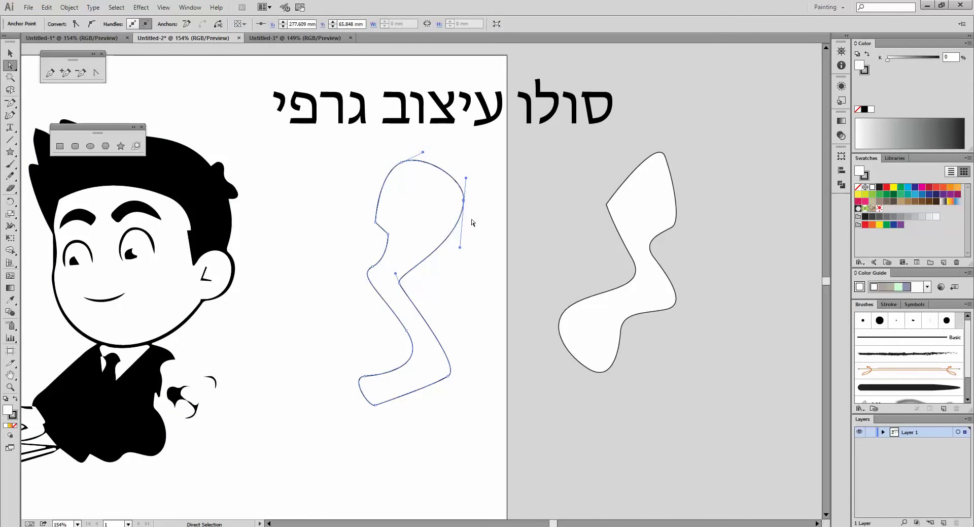
left_click(95, 74)
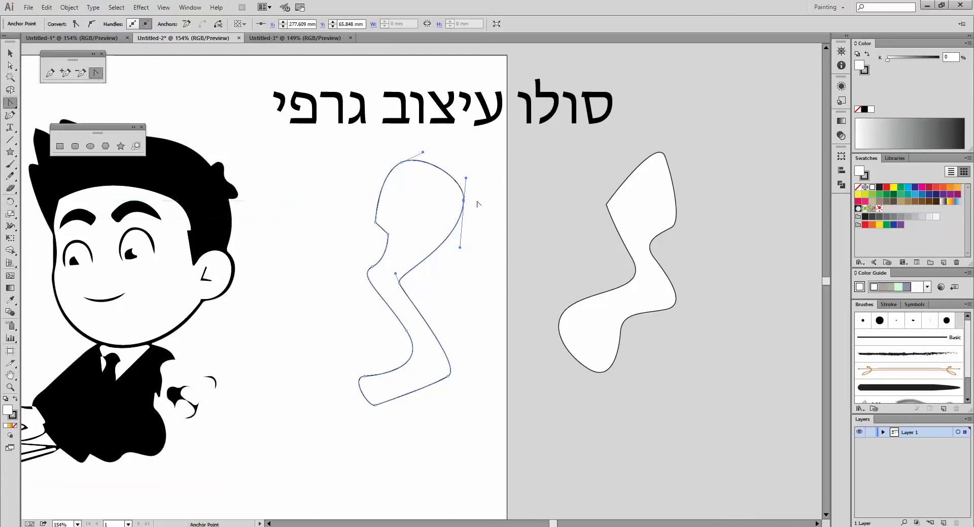
left_click(464, 200)
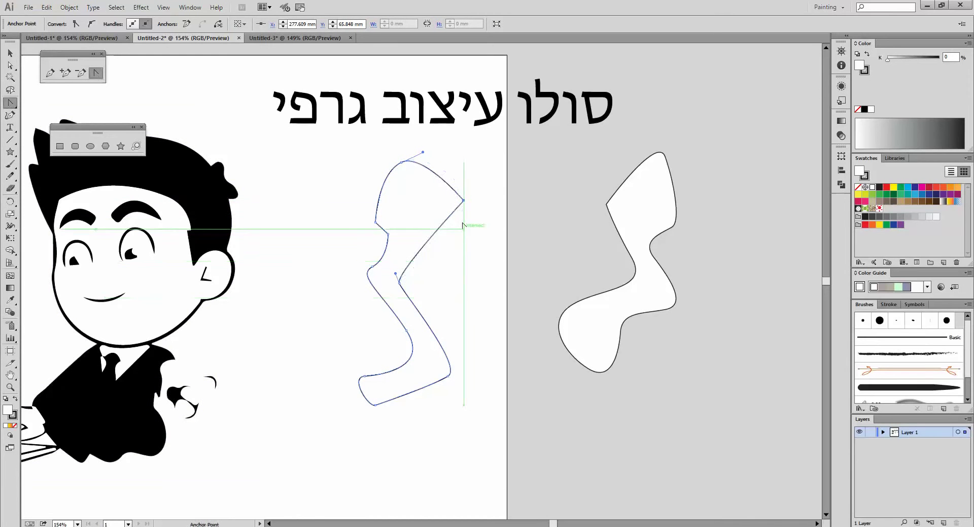
key("v")
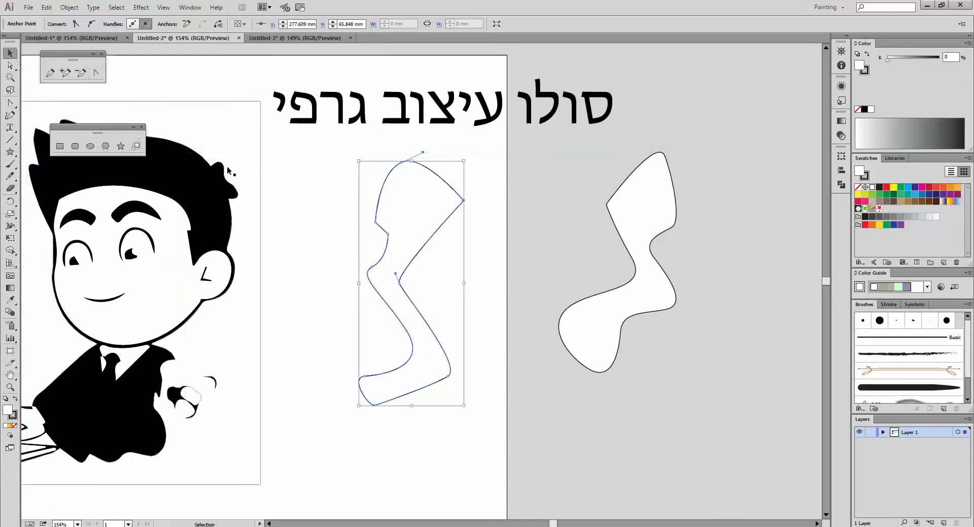
left_click_drag(412, 230, 687, 282)
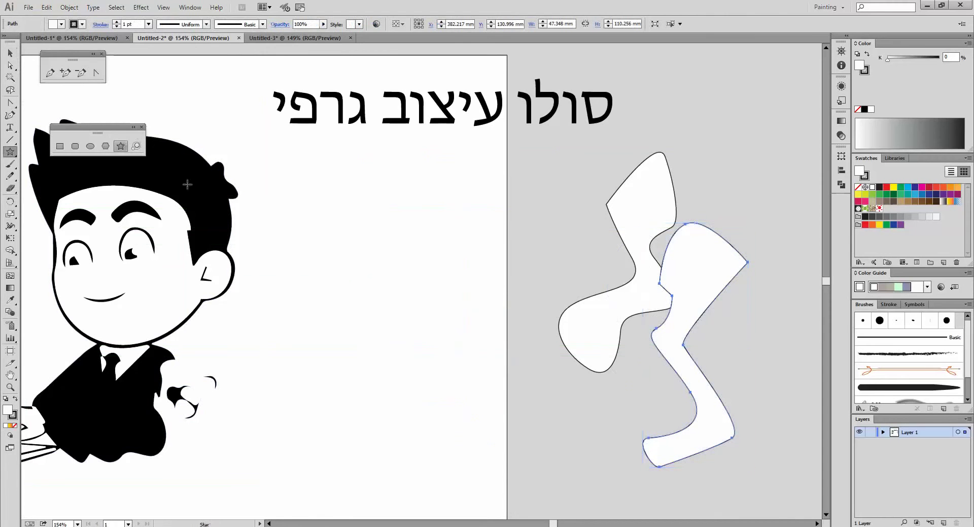
Draw a slightly tilted five-pointed star about 85 mm wide beside the character
left_click(121, 146)
left_click_drag(425, 319, 412, 217)
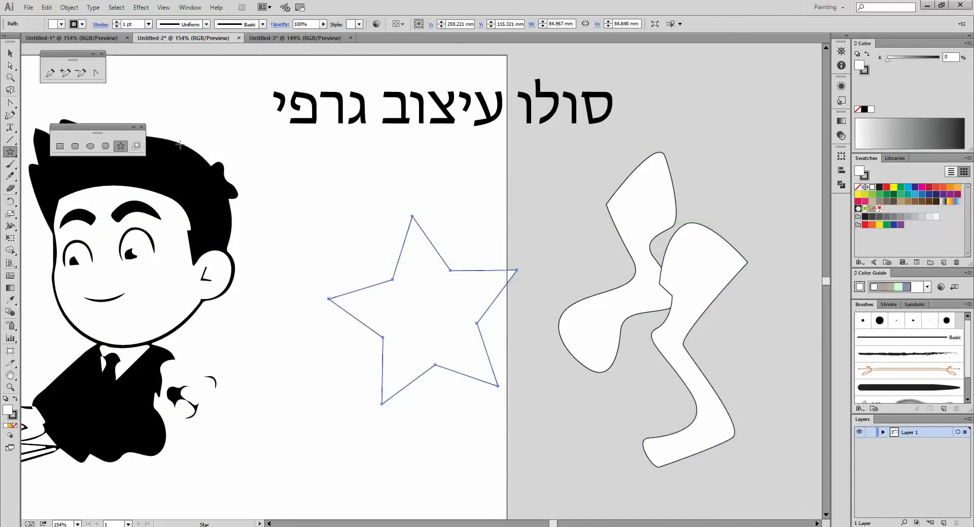
Round the star's five tips into flower petals with the Anchor Point tool and move the flower over the artboard's right edge
left_click(96, 73)
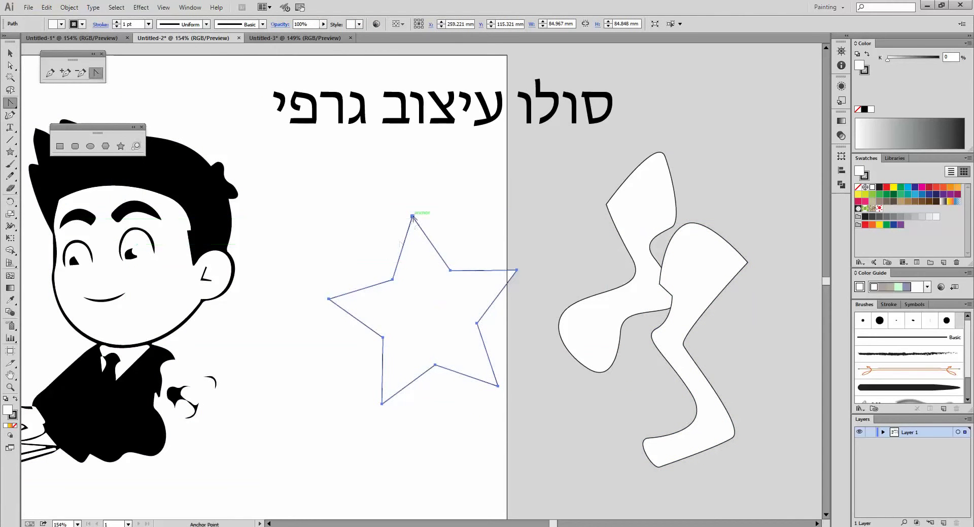
left_click_drag(412, 217, 453, 211)
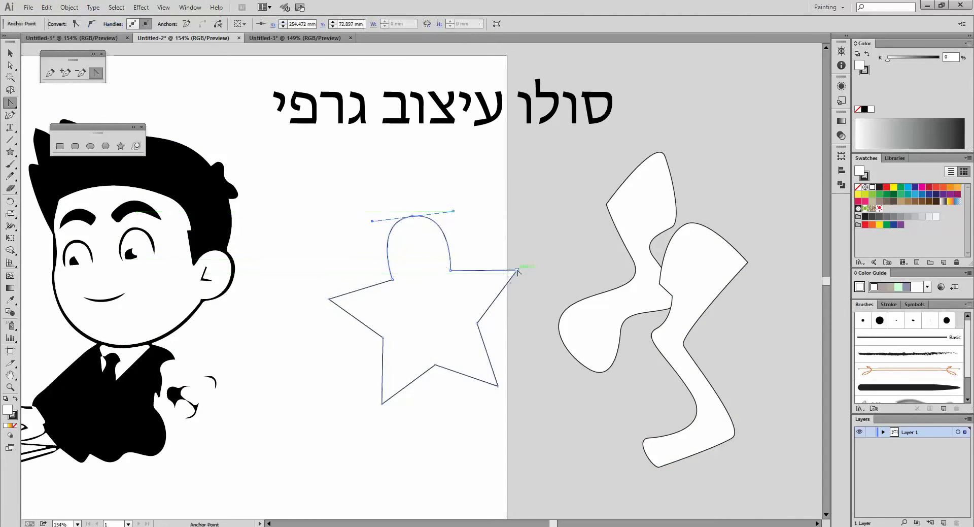
left_click_drag(518, 271, 532, 309)
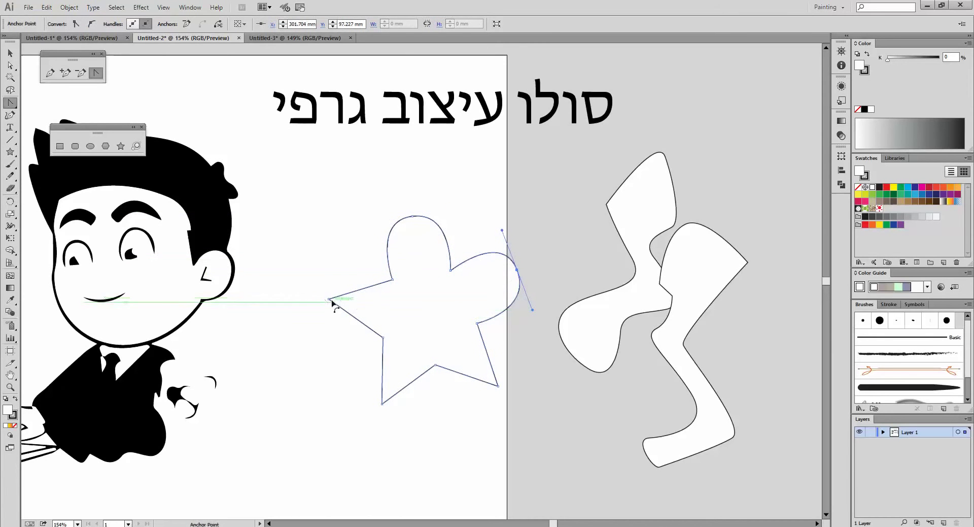
left_click_drag(330, 299, 334, 253)
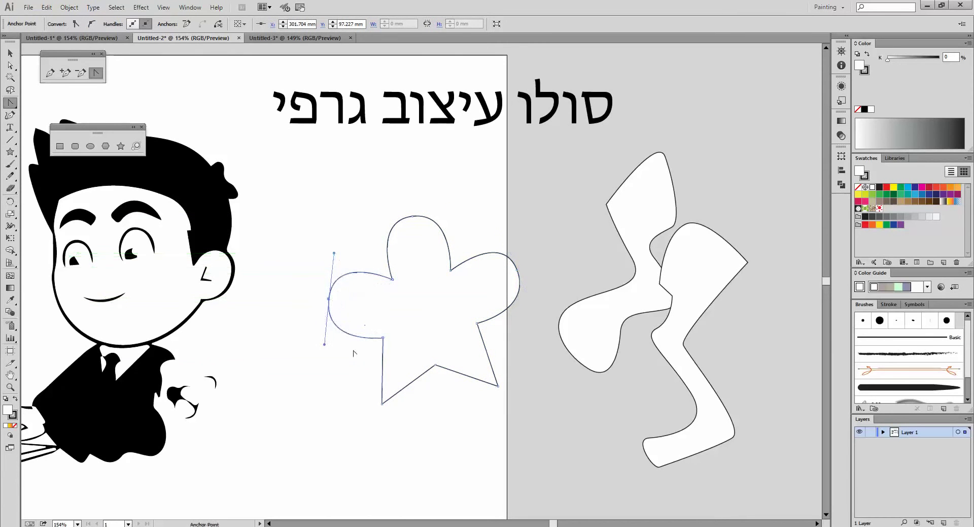
left_click_drag(382, 404, 337, 387)
left_click_drag(498, 385, 466, 414)
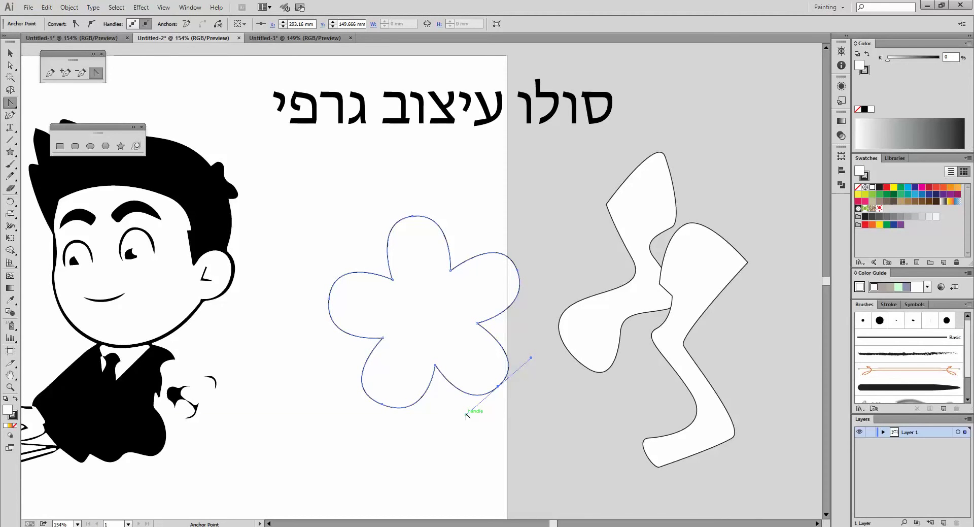
key("a")
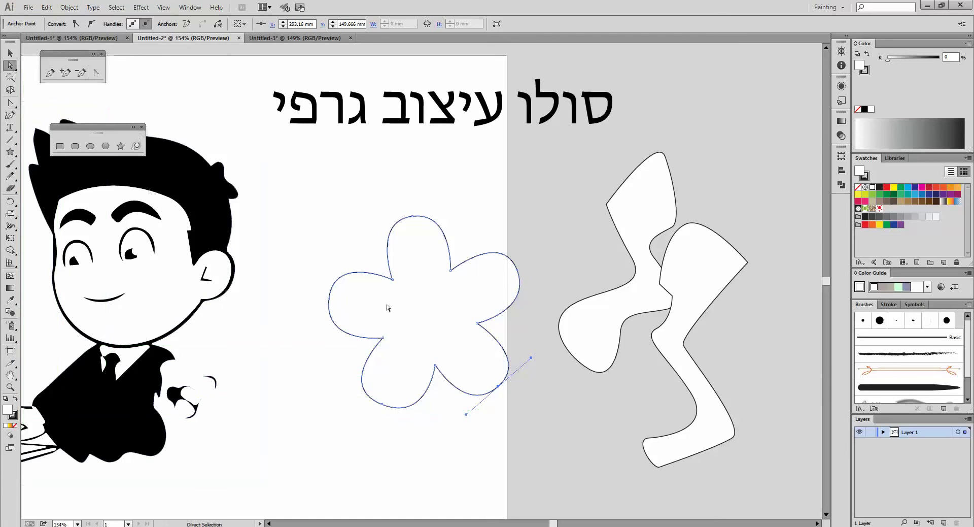
left_click_drag(393, 319, 539, 384)
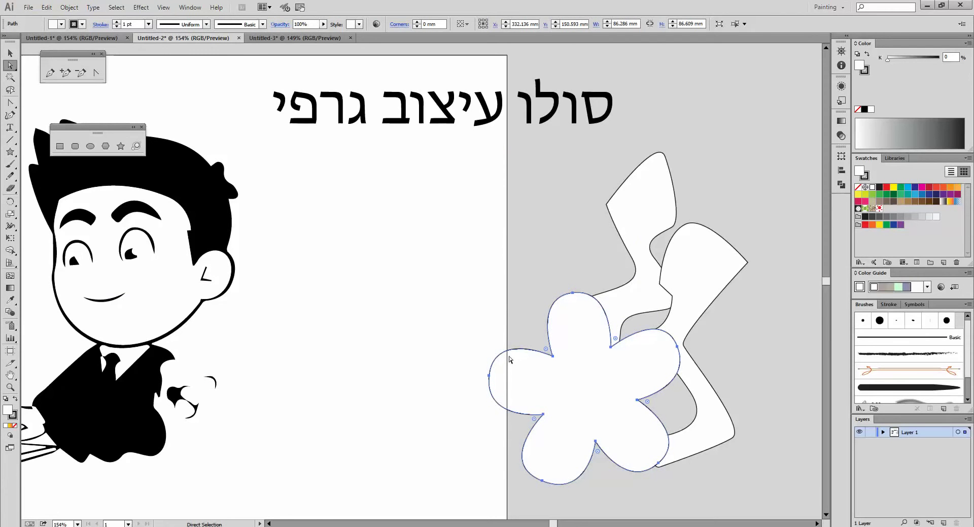
Pull an anchor point on the upper right edge of the character's hair upward into a pointed spike with Direct Selection
left_click(209, 204)
left_click_drag(218, 165, 210, 139)
left_click(223, 232)
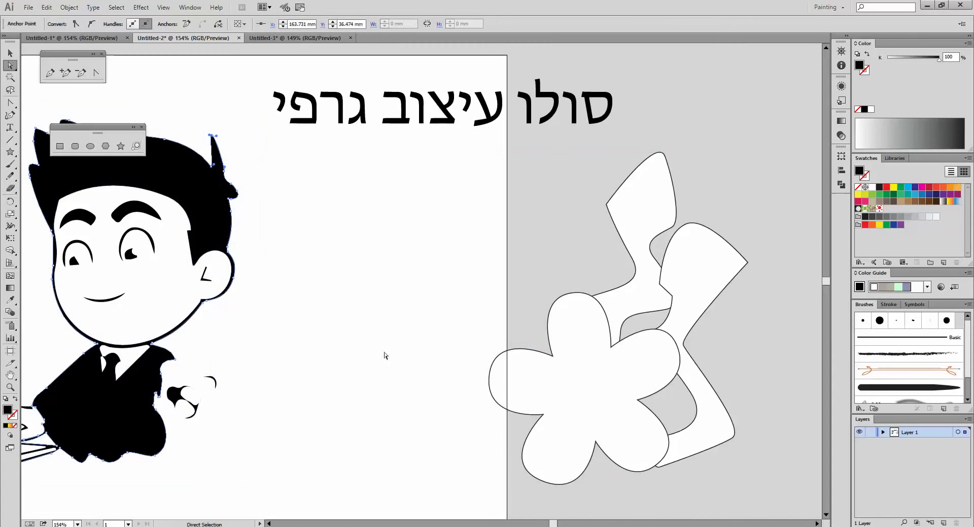
Move the flower back onto the artboard beside the character and fill it with red ED1C24
left_click_drag(615, 415, 418, 356)
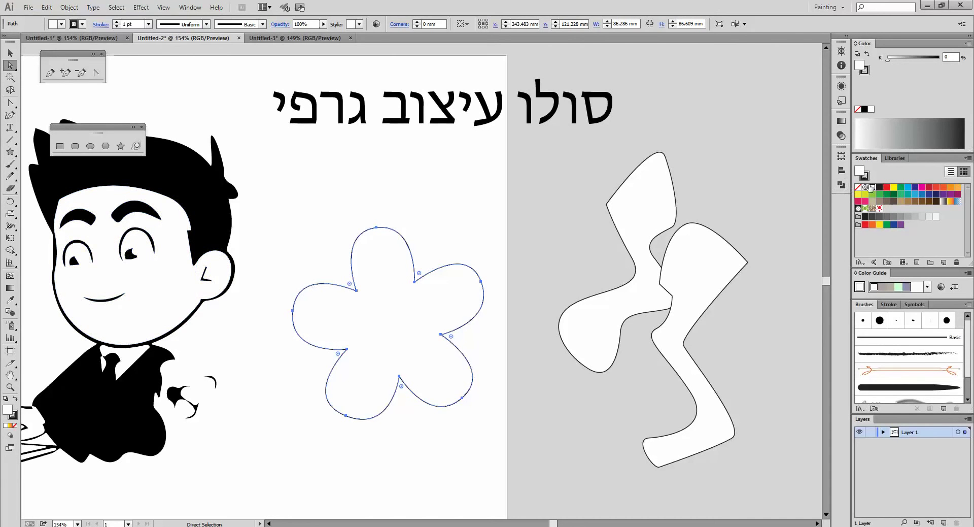
left_click(886, 187)
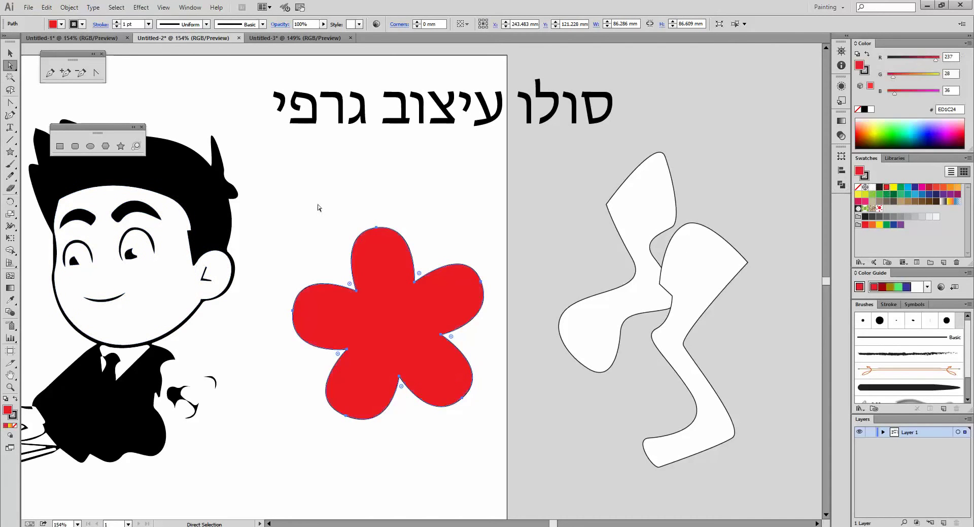
Add several gradient mesh points across the red flower's upper, lower left and left petals and its centre with the Mesh tool
left_click(10, 275)
left_click(391, 260)
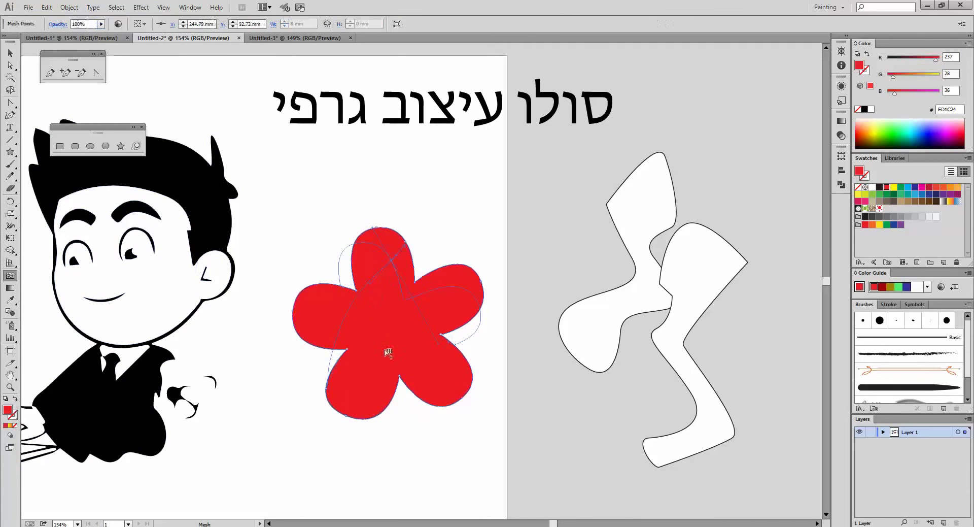
left_click(376, 376)
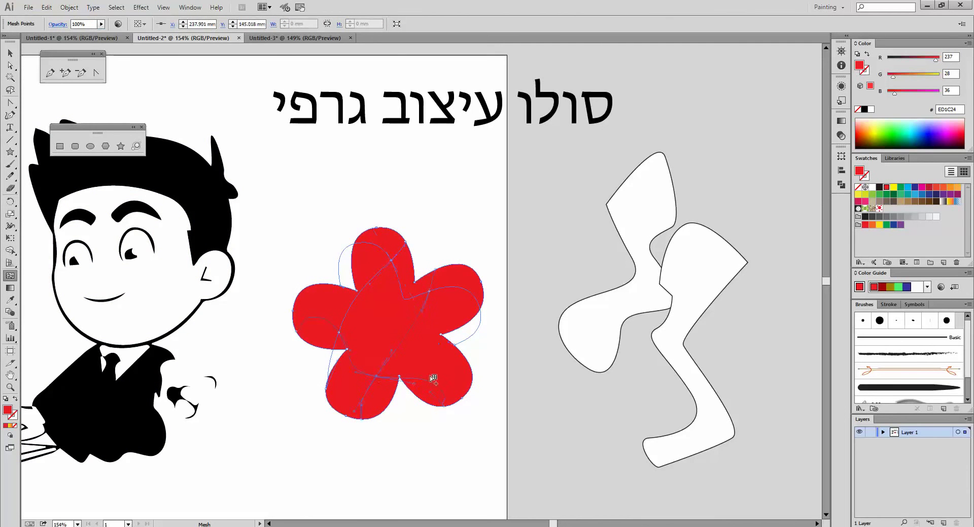
left_click(338, 309)
left_click(376, 327)
Lasso the mesh points at the upper right petal's tip and color them 86FF29, and those of the lower right petal FFDC62
key("q")
mouse_move(464, 247)
left_mouse_down()
mouse_move(464, 287)
mouse_move(481, 303)
mouse_move(500, 249)
mouse_move(462, 236)
left_mouse_up()
left_click(887, 130)
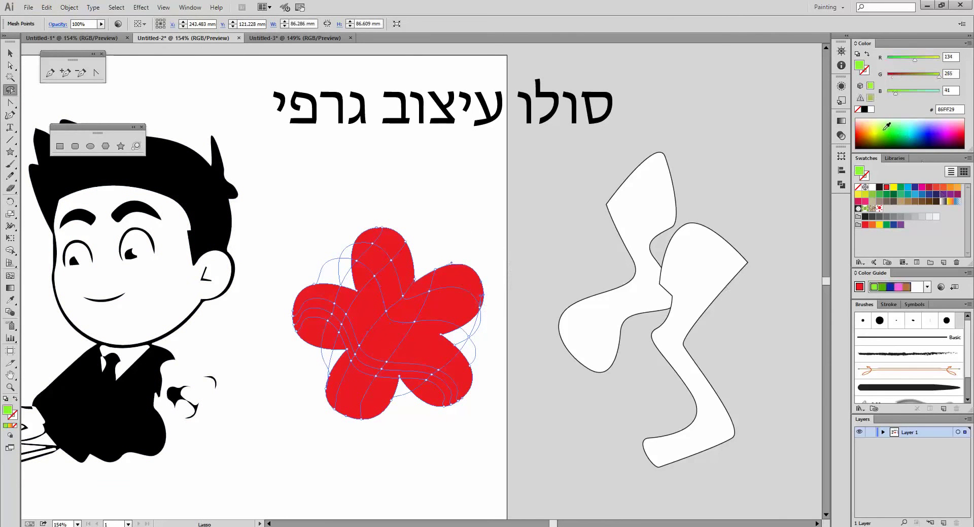
mouse_move(442, 345)
left_mouse_down()
mouse_move(546, 389)
mouse_move(560, 351)
left_mouse_up()
left_click(872, 125)
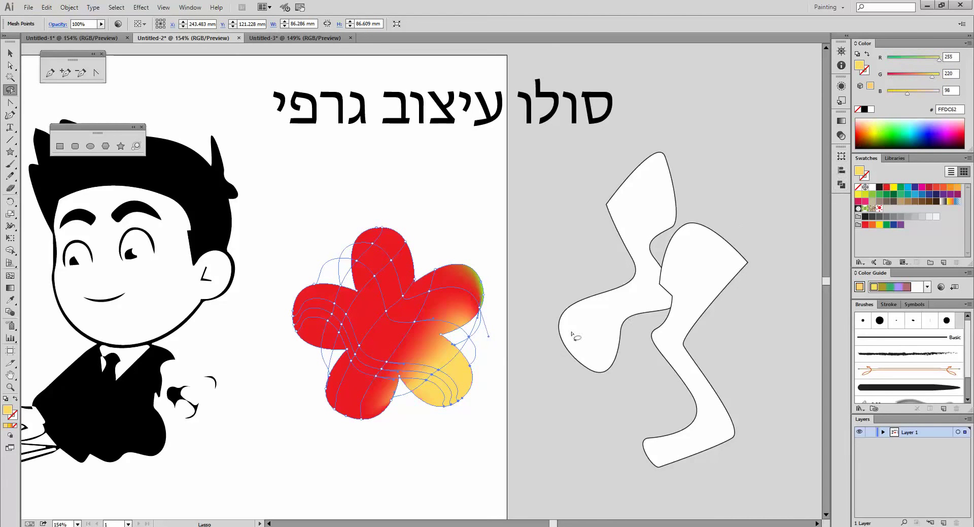
Shift the mesh point right of the flower's centre slightly outward and pull the notch between the two right petals upward
left_click(11, 387)
left_click_drag(274, 214, 517, 449)
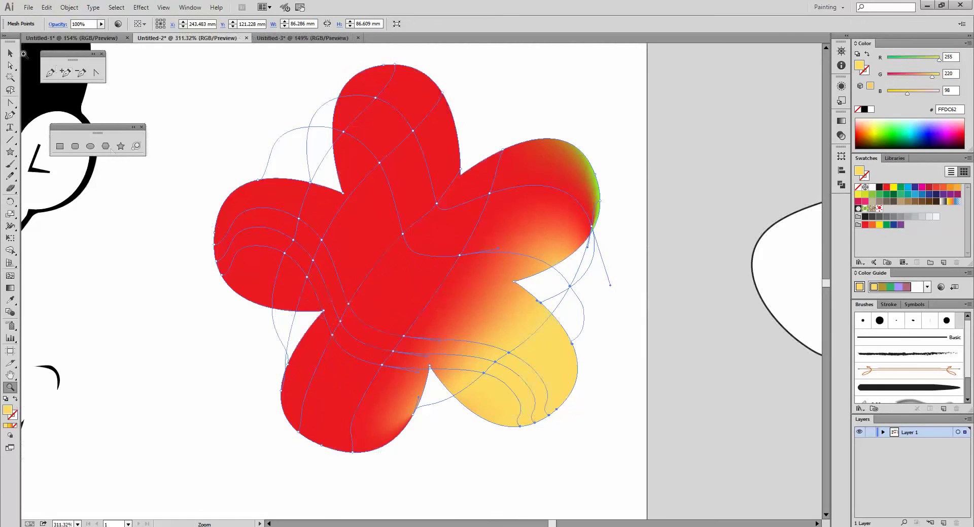
left_click(10, 64)
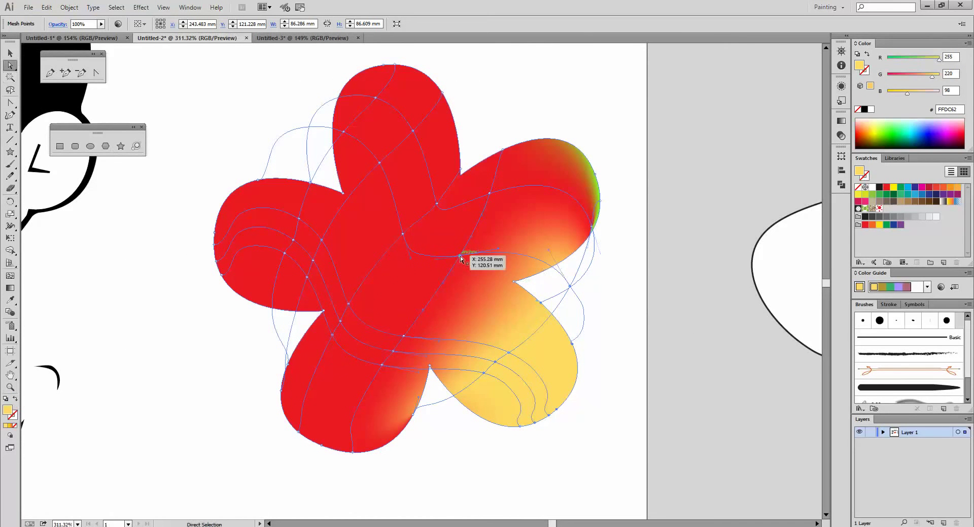
mouse_move(459, 256)
left_mouse_down()
mouse_move(505, 284)
mouse_move(475, 252)
left_mouse_up()
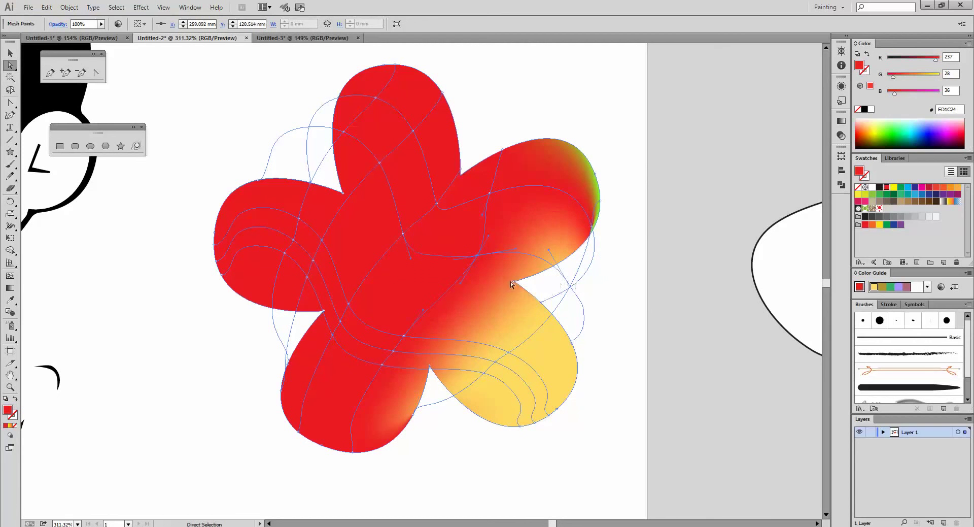
left_click_drag(512, 285, 538, 227)
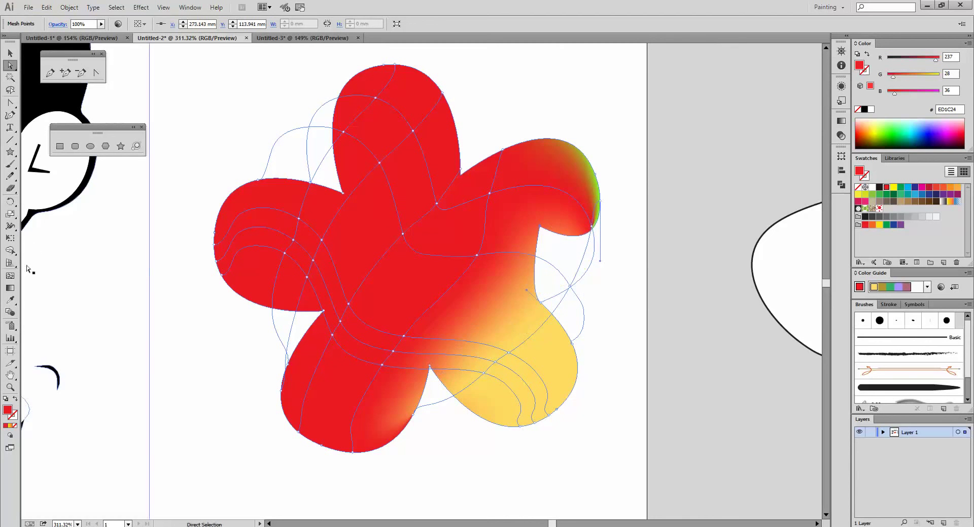
Delete two mesh points in the yellow lower right petal, along with their mesh lines, using the Mesh tool
left_click(10, 275)
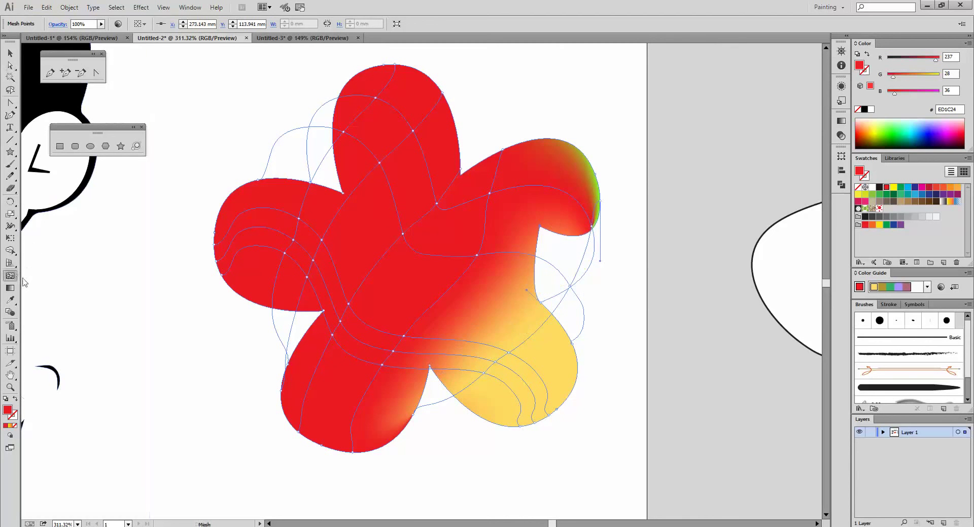
left_click(509, 352, "alt")
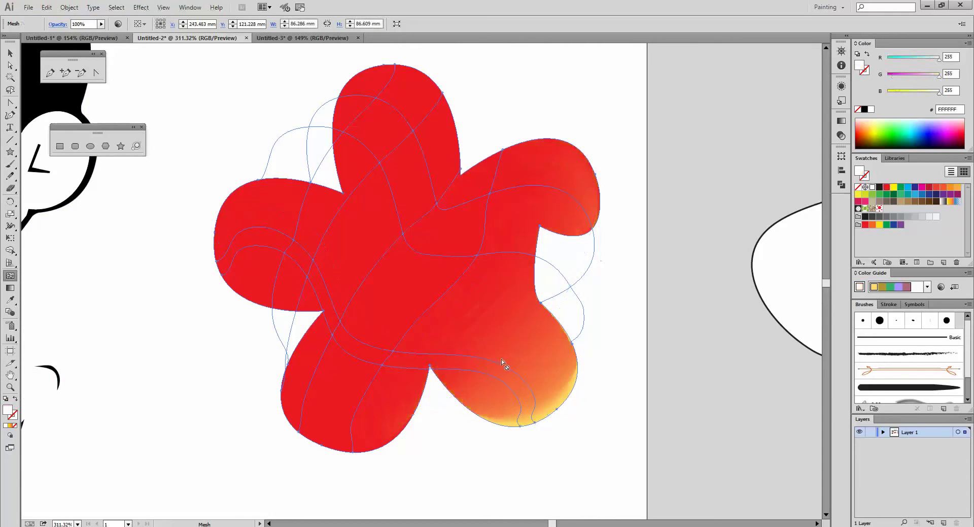
left_click(520, 426, "alt")
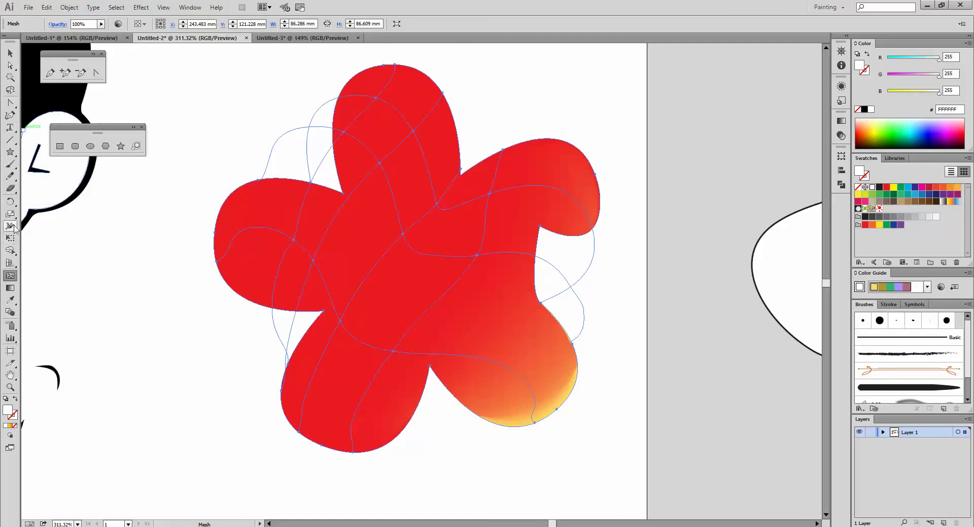
Lasso the mesh points of the flower's top petal and color them green 00A651
left_click(10, 90)
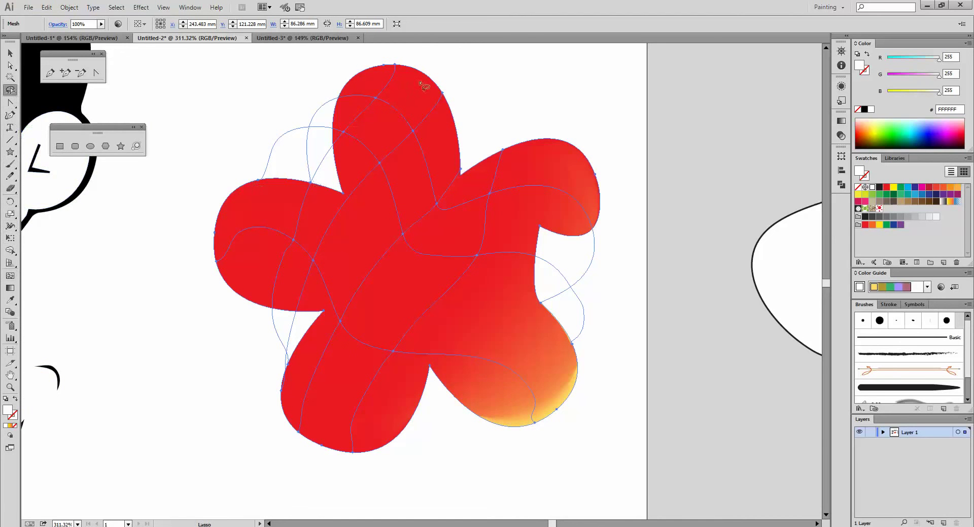
mouse_move(434, 62)
left_mouse_down()
mouse_move(348, 81)
mouse_move(348, 251)
mouse_move(523, 191)
left_mouse_up()
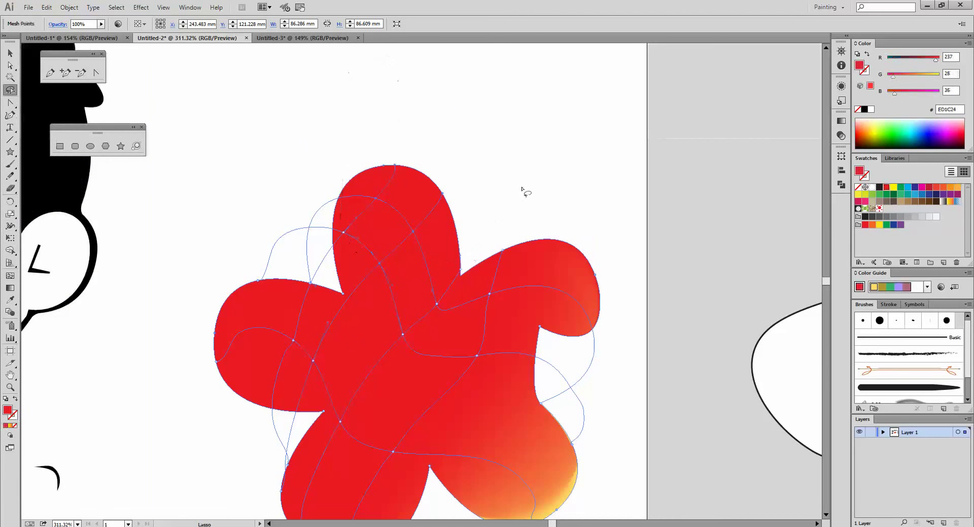
left_click(902, 188)
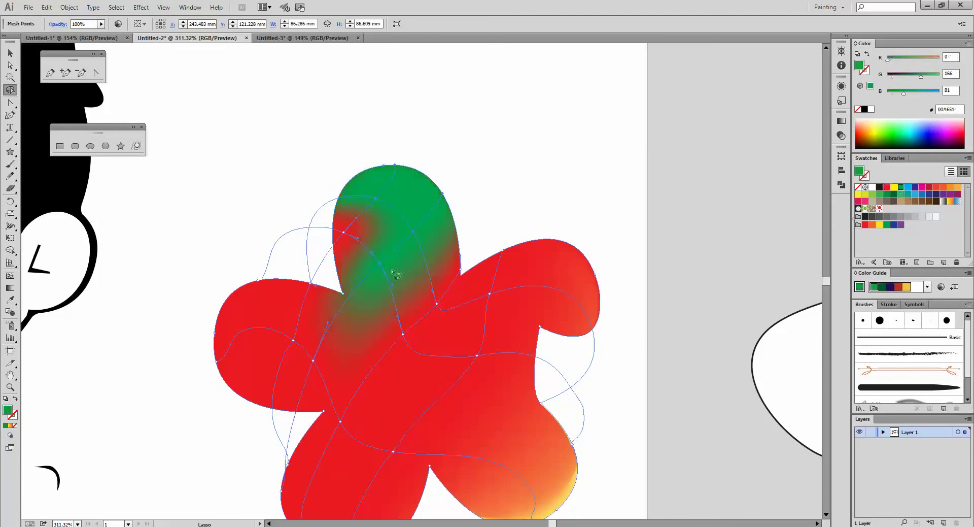
Pull the anchor point at the top of the character's right-hand eye outline upward into a peak with Direct Selection
key("ctrl")
key("ctrl+0")
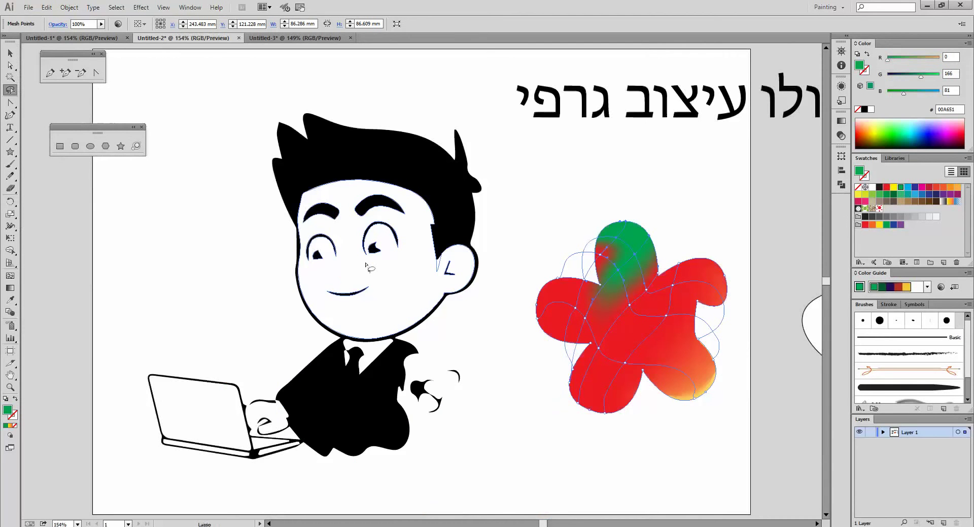
left_click_drag(516, 279, 348, 268)
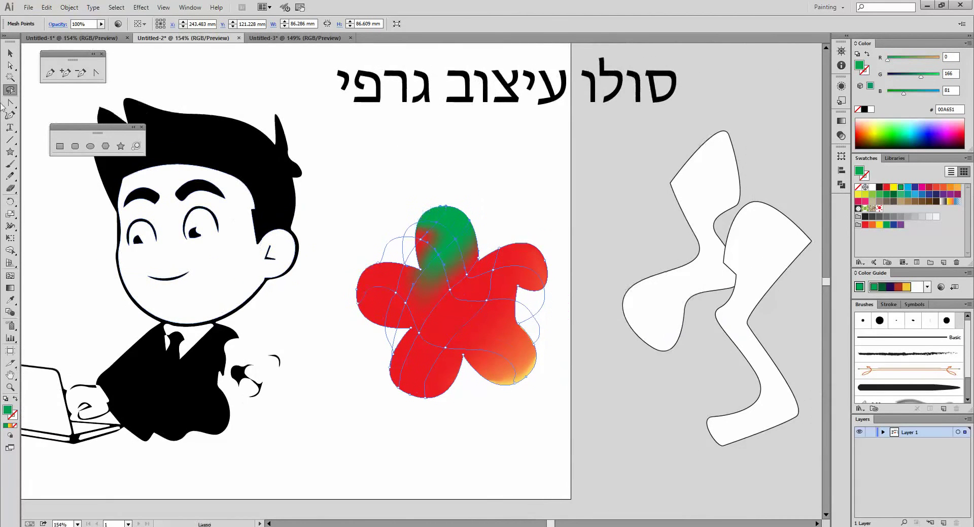
left_click(10, 65)
left_click(199, 209)
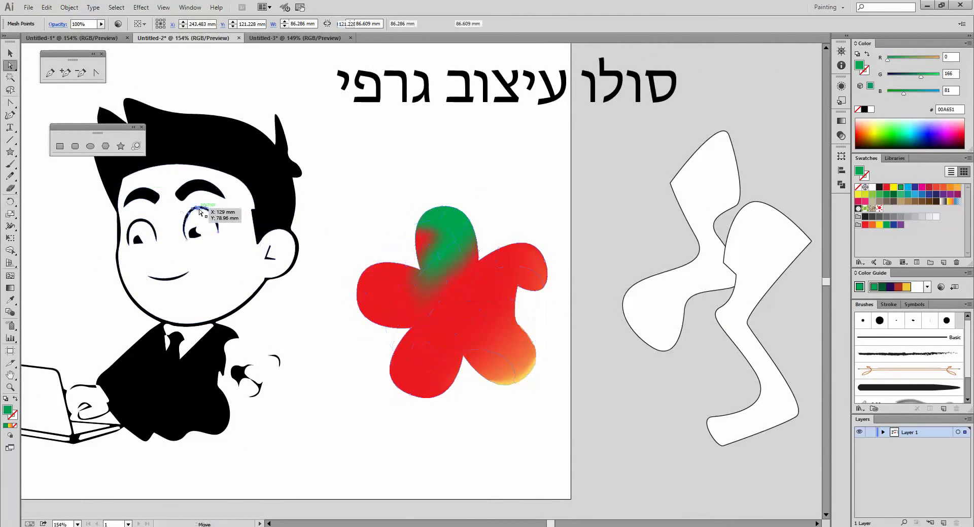
left_click_drag(200, 209, 195, 196)
left_click_drag(220, 278, 220, 278)
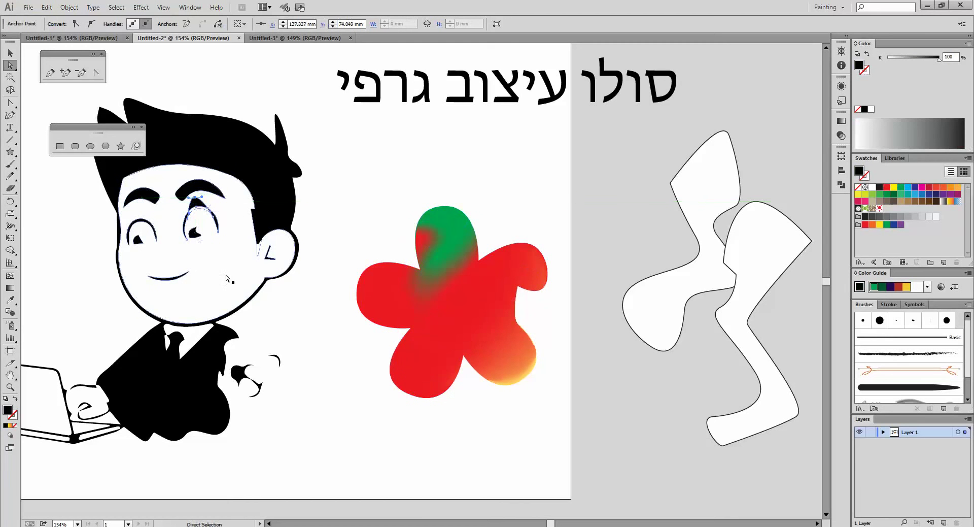